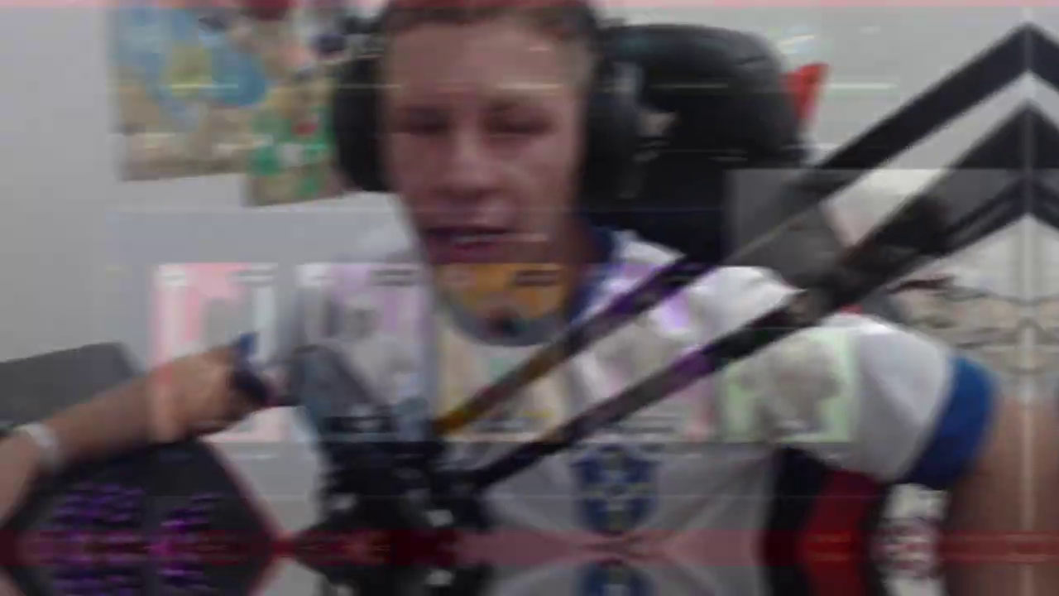
# Minimize the browser to reach the desktop and refresh the desktop view
pyautogui.scroll(-4, 160, 304)
pyautogui.scroll(10, 160, 304)
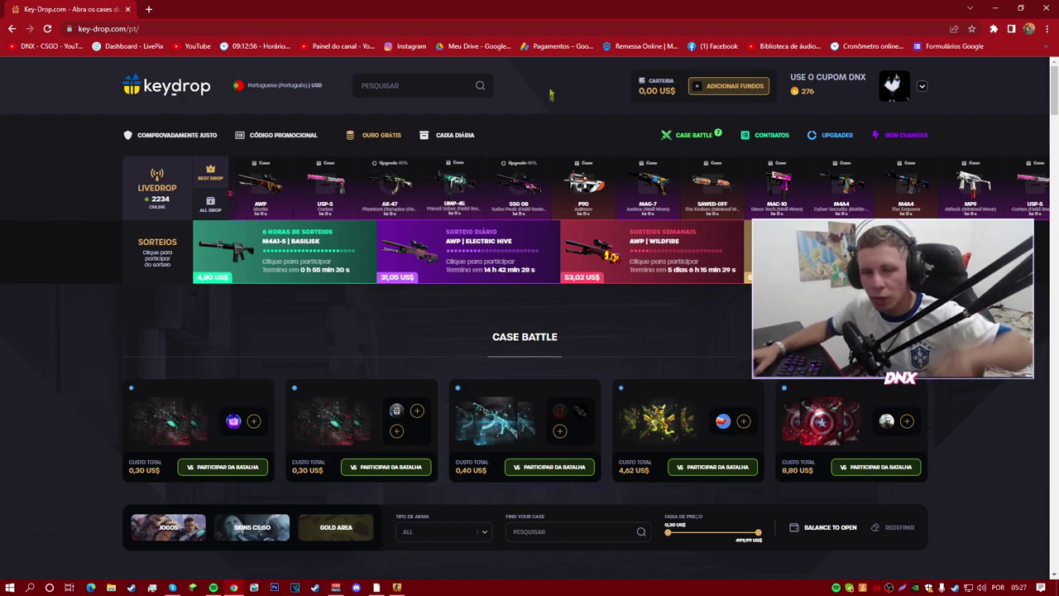
pyautogui.click(994, 8)
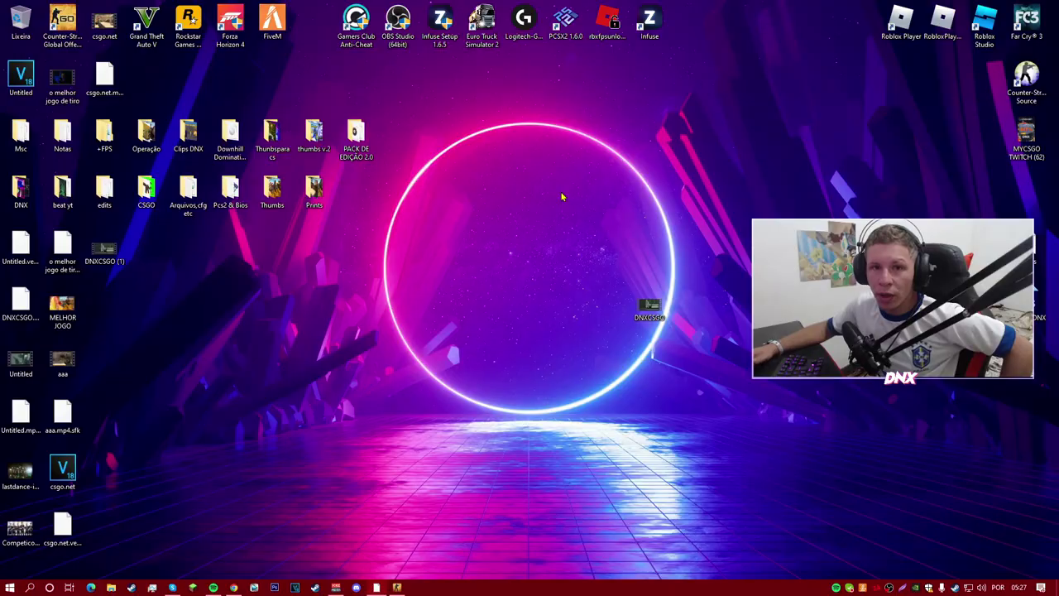
pyautogui.rightClick(561, 196)
pyautogui.click(575, 217)
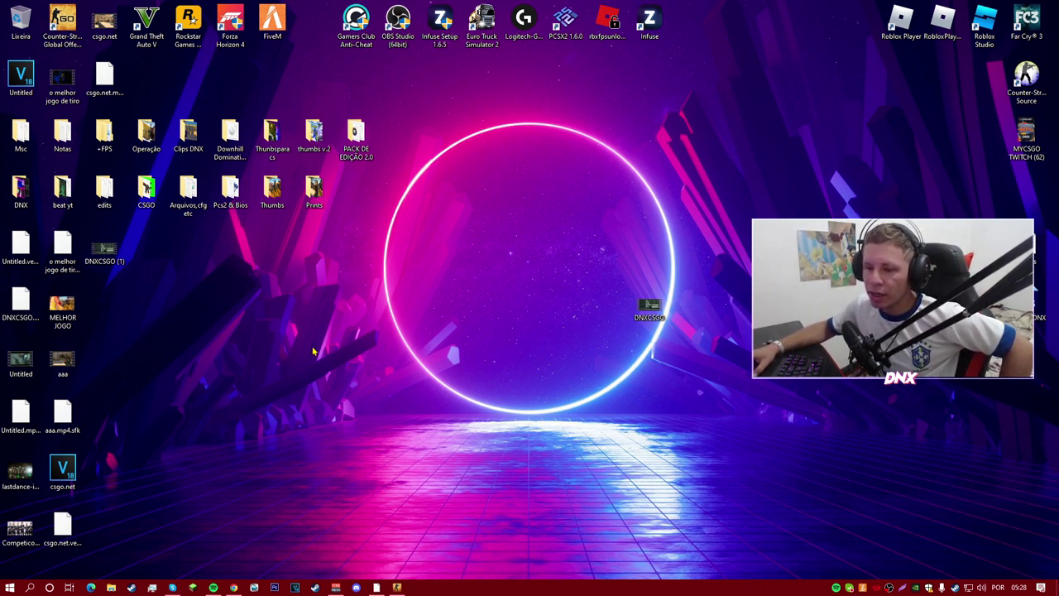
pyautogui.moveTo(265, 562); pyautogui.dragTo(8, 232)
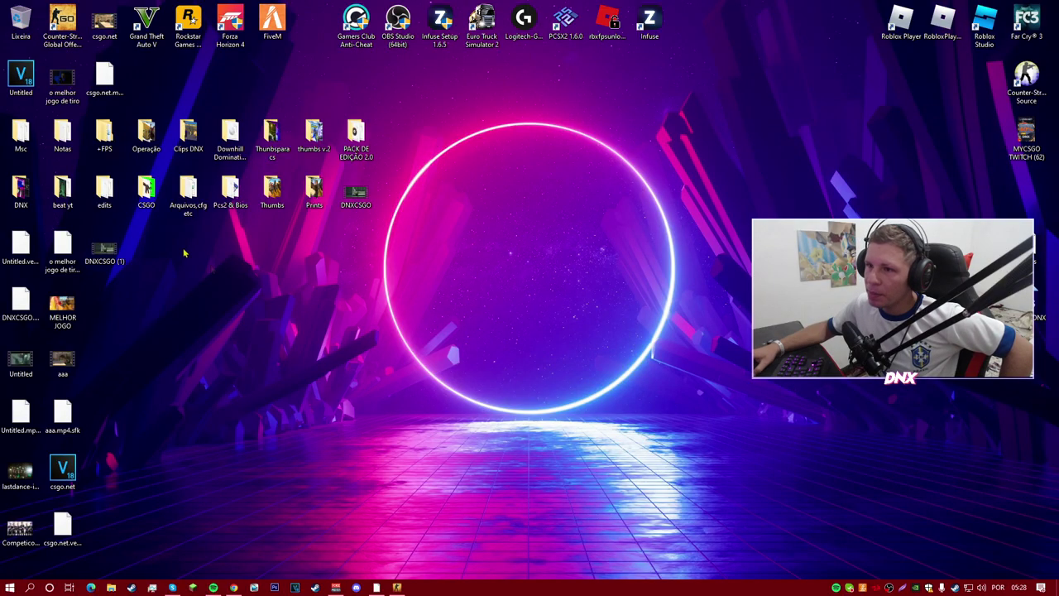
# Move the +FPS folder from the icon rows to the empty middle of the desktop
pyautogui.moveTo(104, 132); pyautogui.dragTo(691, 302)
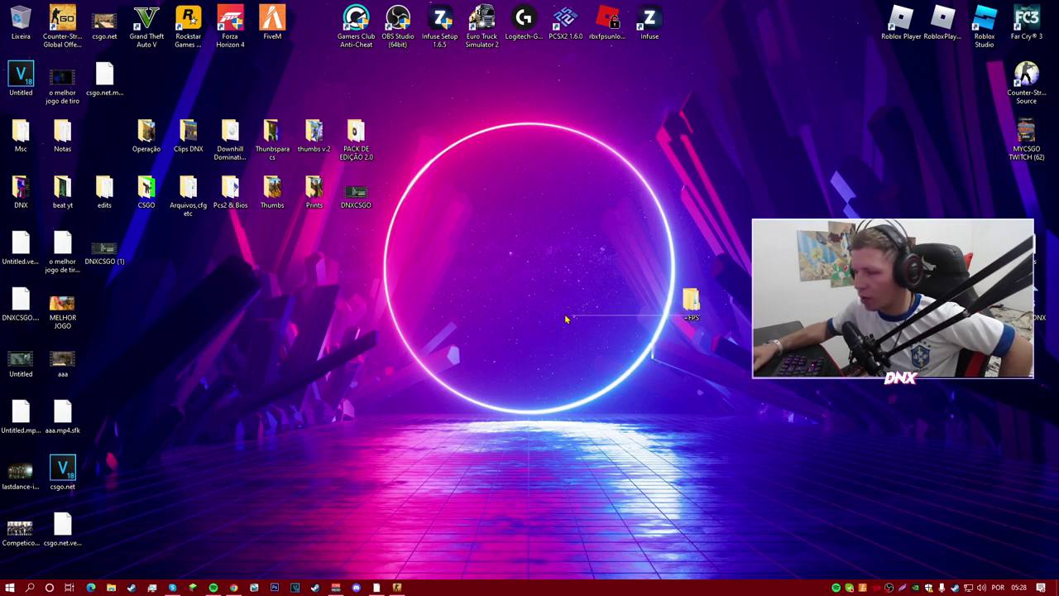
pyautogui.moveTo(691, 302); pyautogui.dragTo(522, 246)
pyautogui.moveTo(493, 213); pyautogui.dragTo(634, 339)
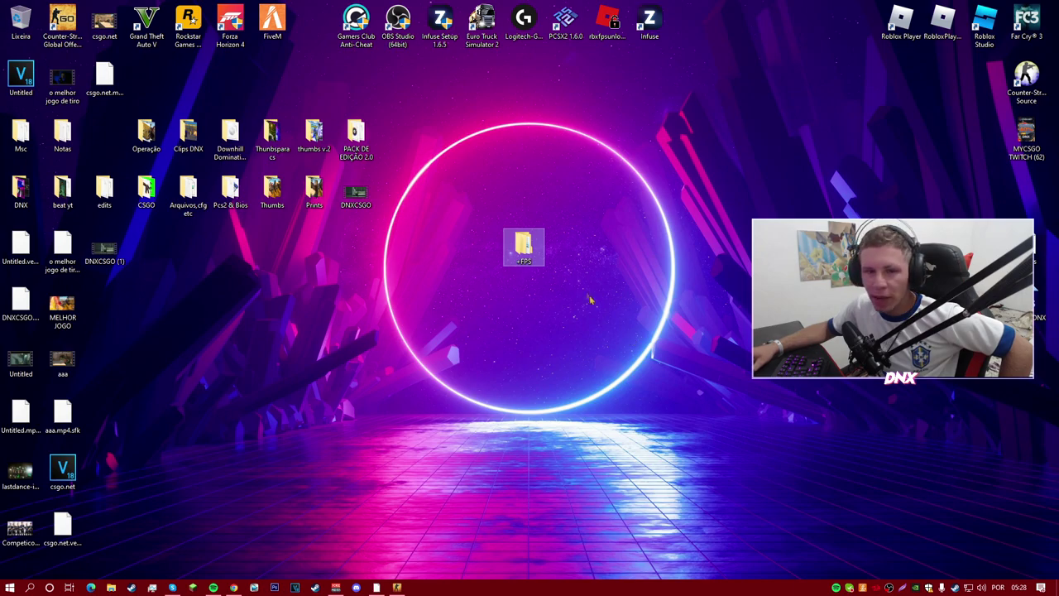
# Open the +FPS folder on the desktop and go into its inner +FPS subfolder
pyautogui.doubleClick(525, 248)
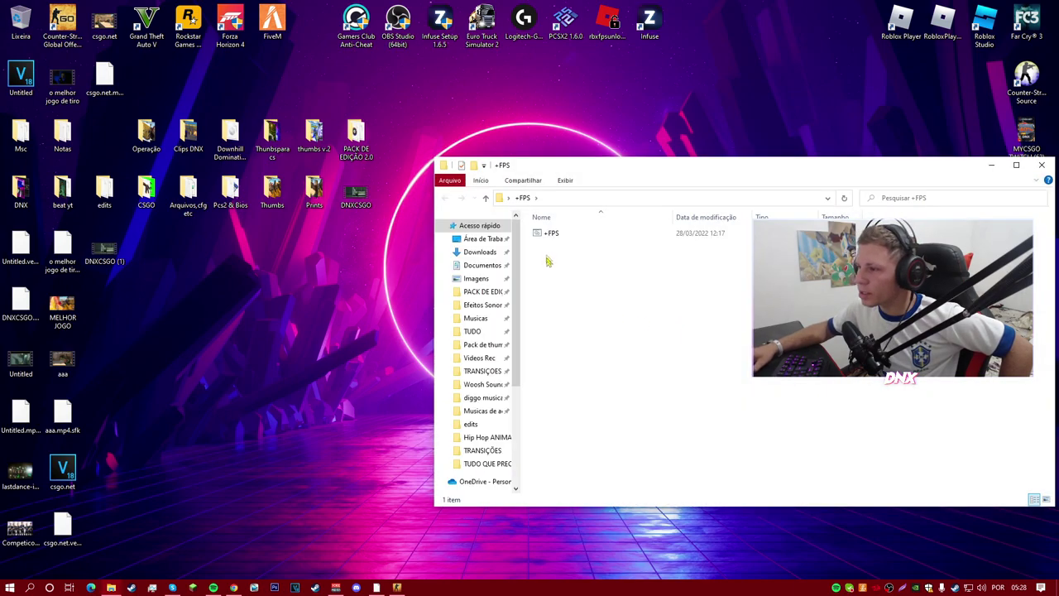
pyautogui.moveTo(513, 168); pyautogui.dragTo(286, 160)
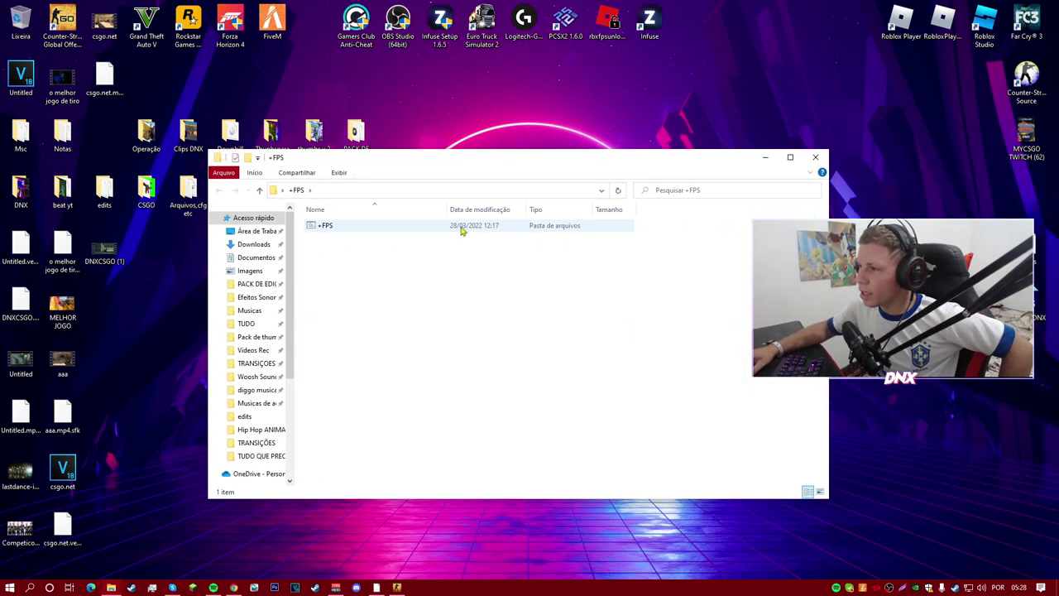
pyautogui.doubleClick(364, 231)
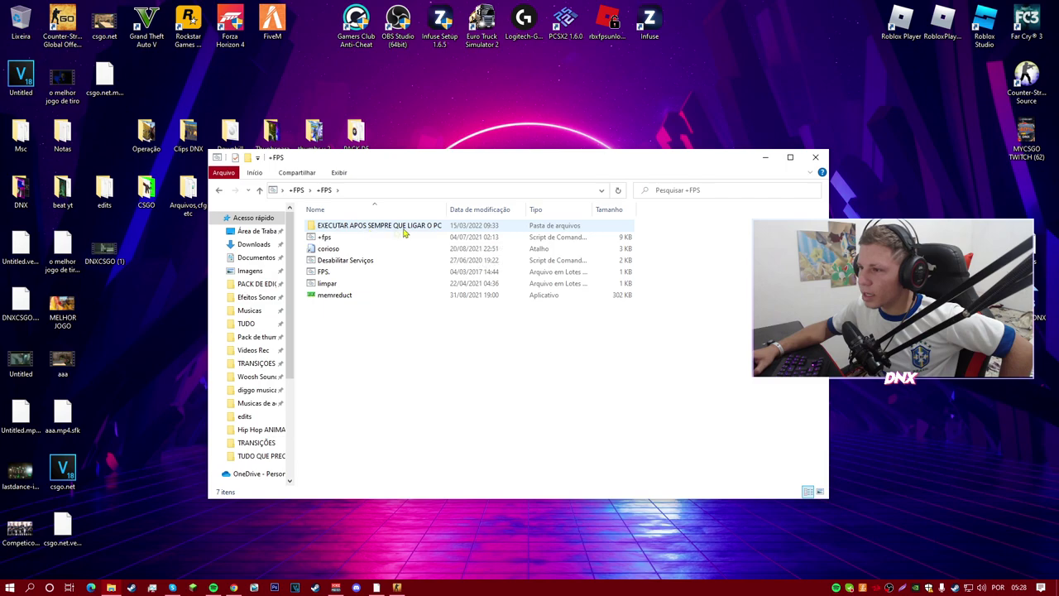
pyautogui.click(220, 192)
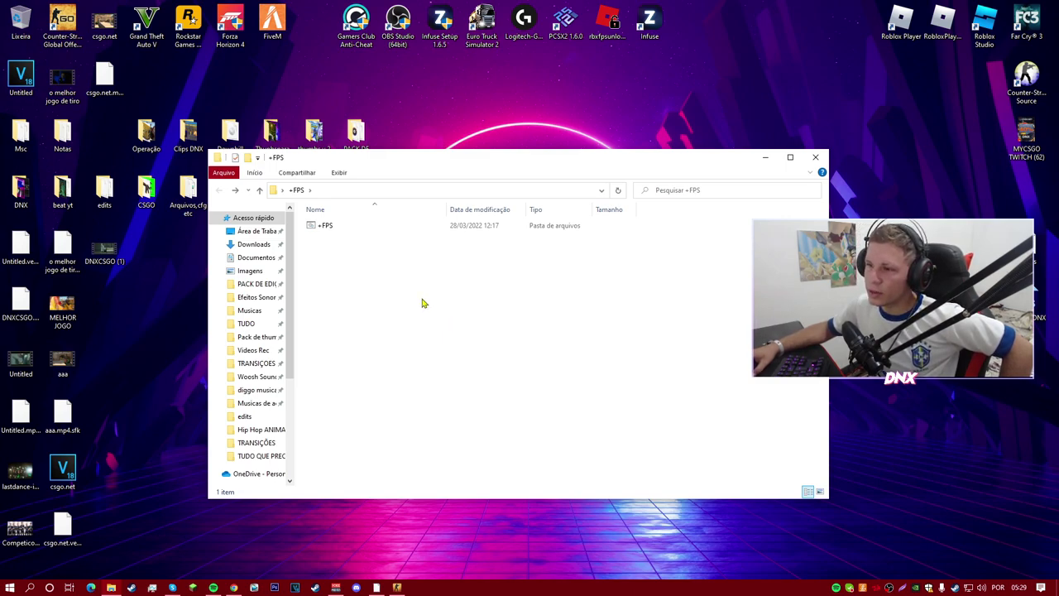
pyautogui.press('Down')
pyautogui.press('Return')
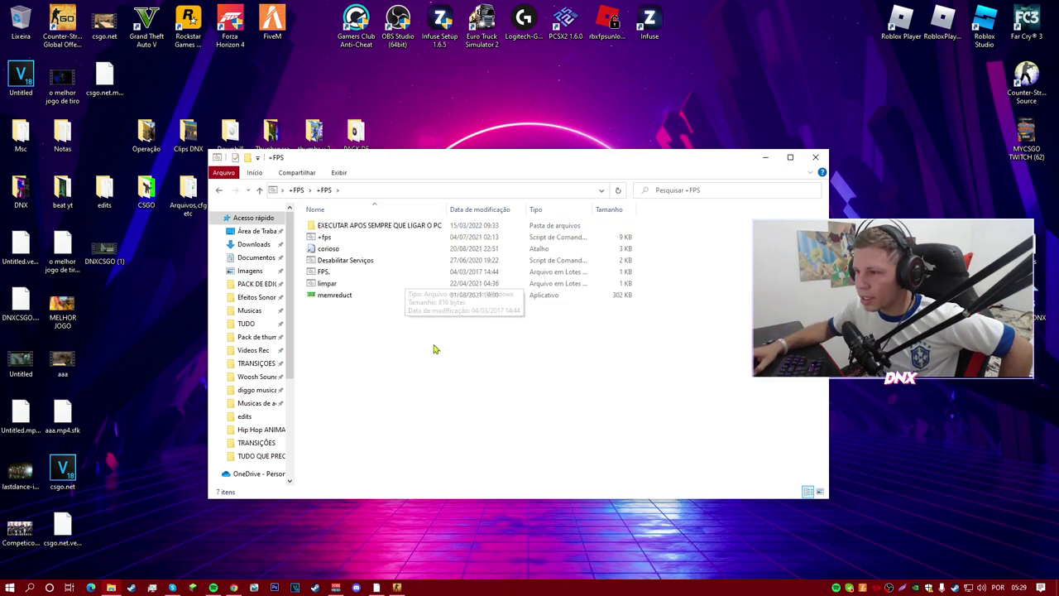
pyautogui.hotkey('ctrl', 'a')
pyautogui.click(372, 348)
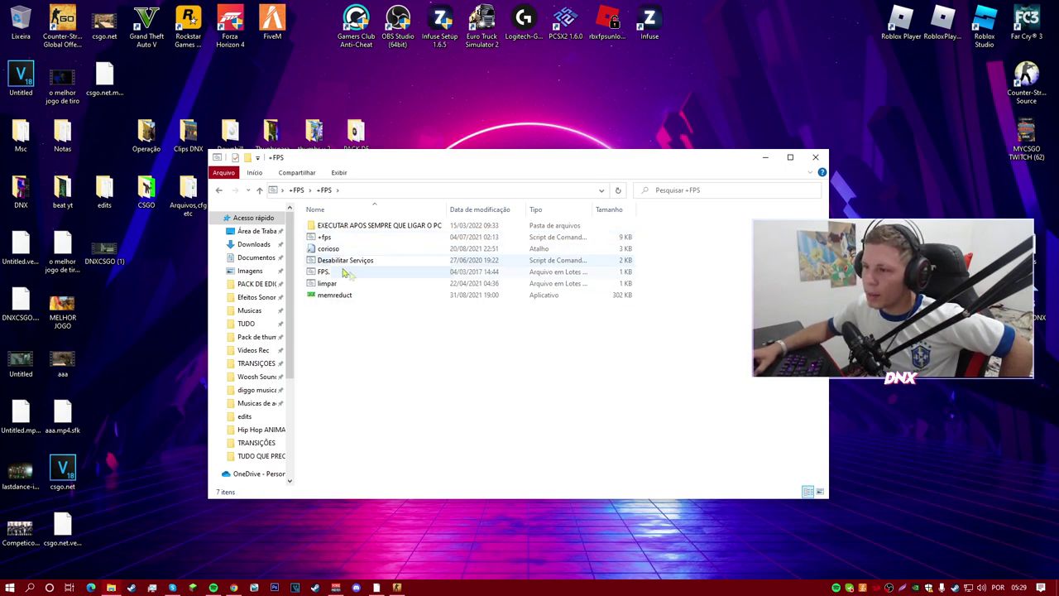
pyautogui.moveTo(377, 351); pyautogui.dragTo(367, 227)
pyautogui.click(383, 333)
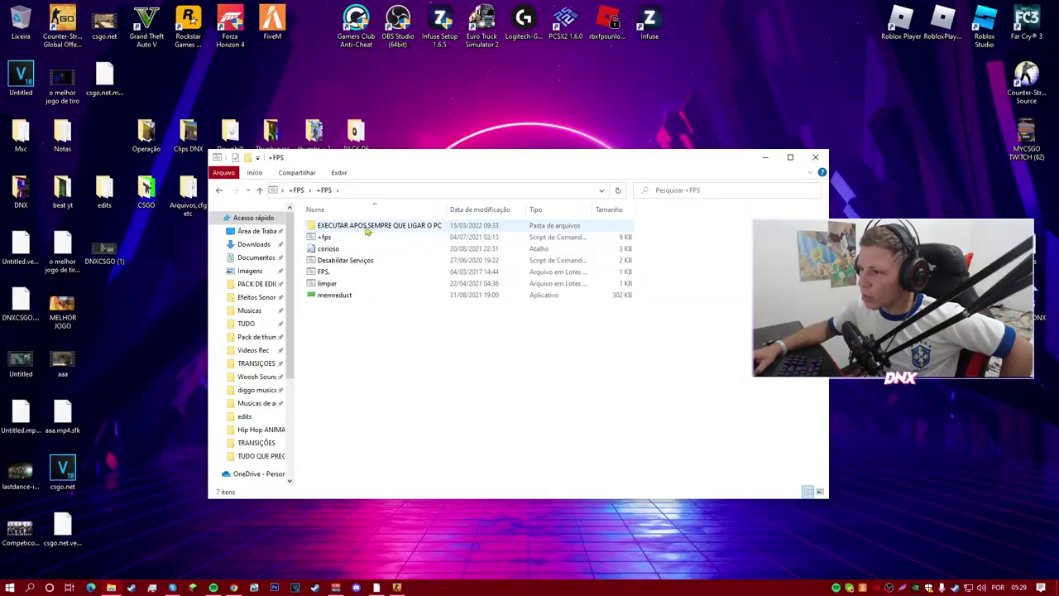
# Run the LIMPEZA 01 batch file in the EXECUTAR APOS SEMPRE QUE LIGAR O PC folder and select LIMPEZA 02
pyautogui.doubleClick(416, 229)
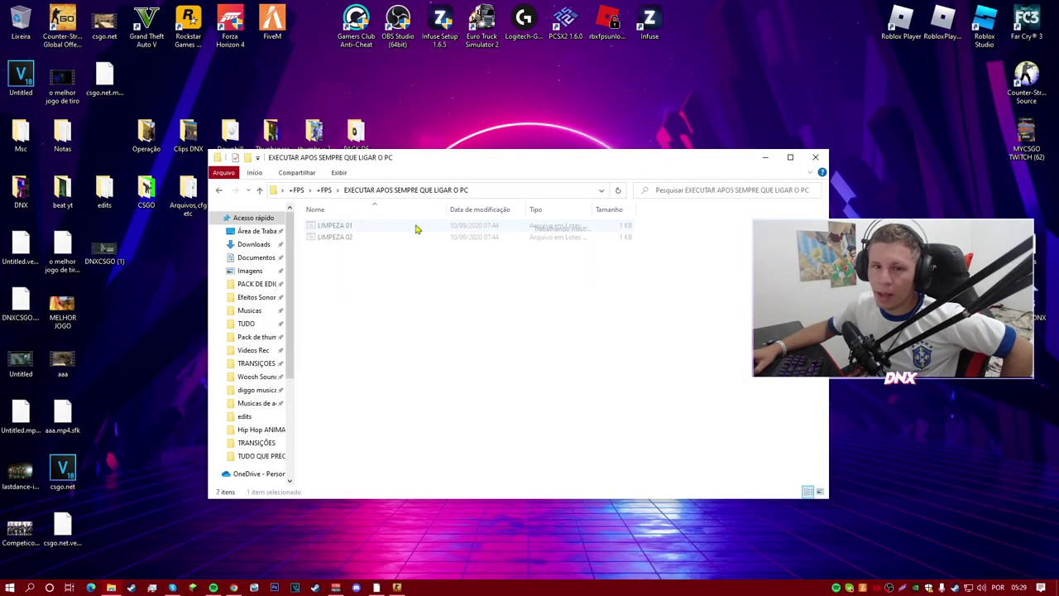
pyautogui.doubleClick(357, 234)
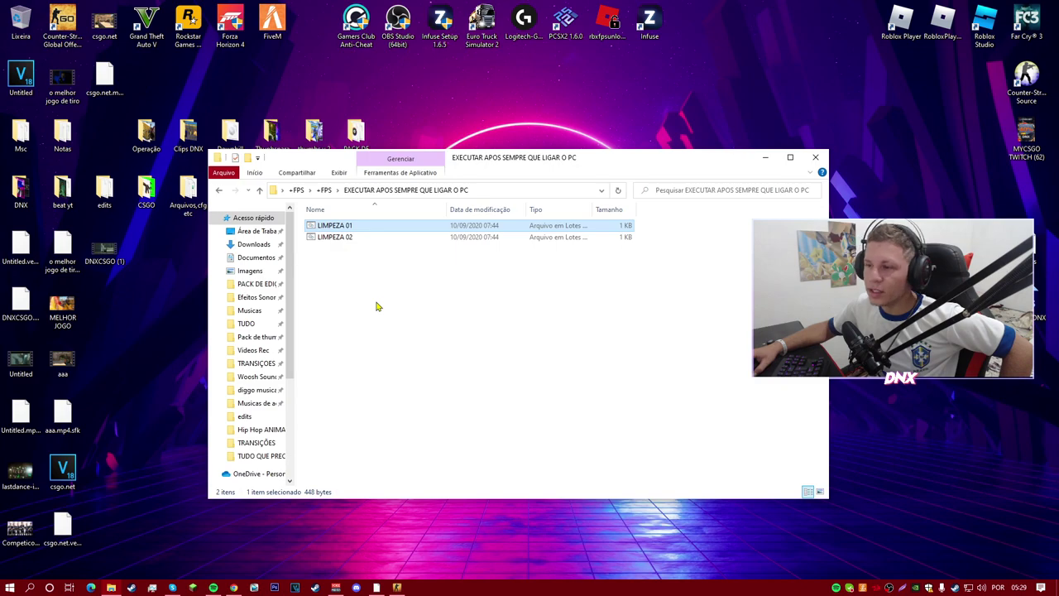
pyautogui.click(348, 242)
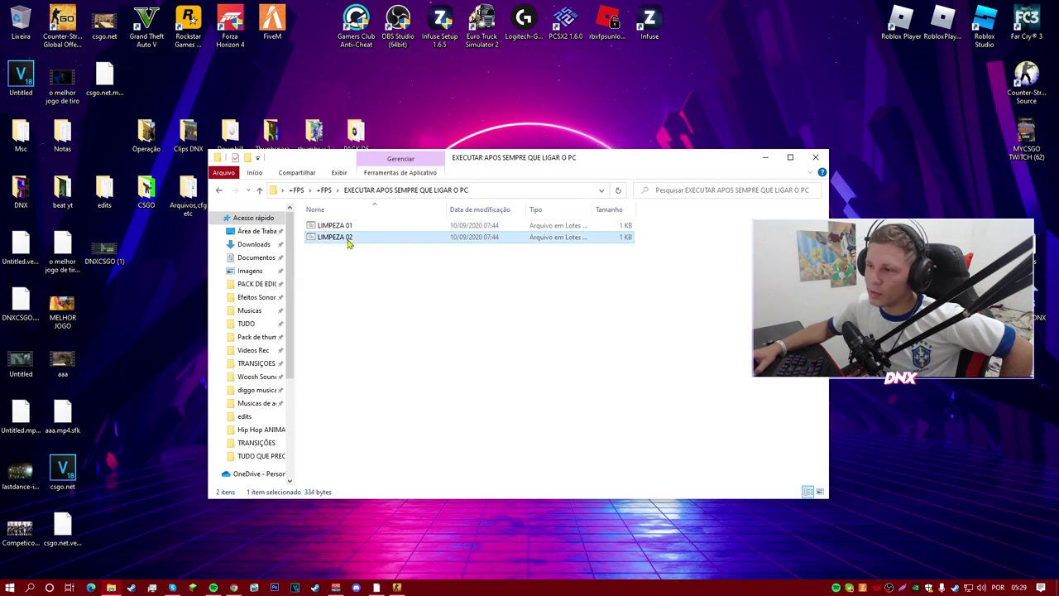
pyautogui.click(398, 437)
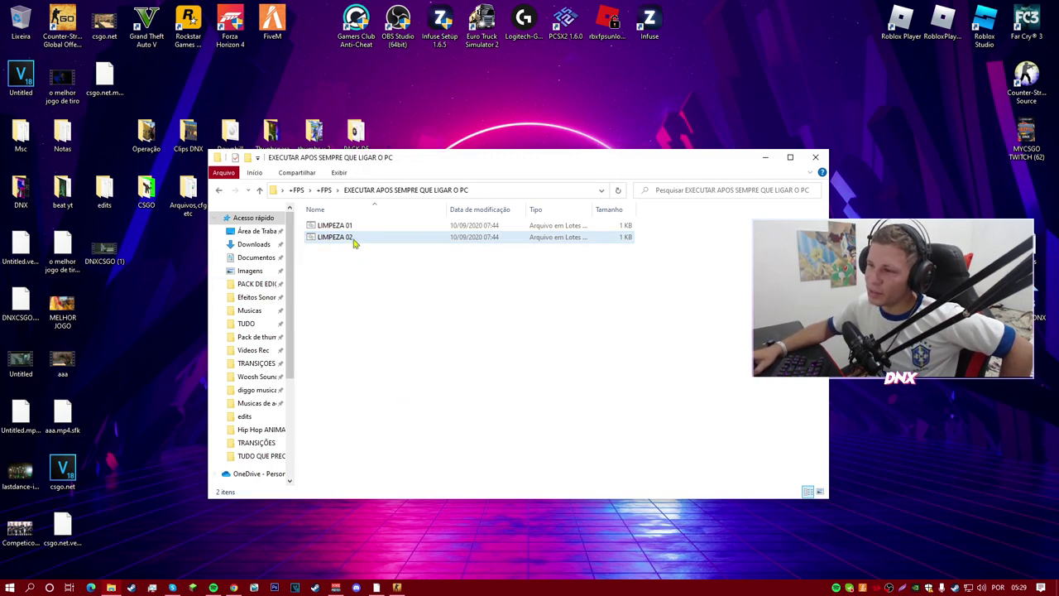
# Return to the inner +FPS folder and run the +fps command script
pyautogui.click(219, 191)
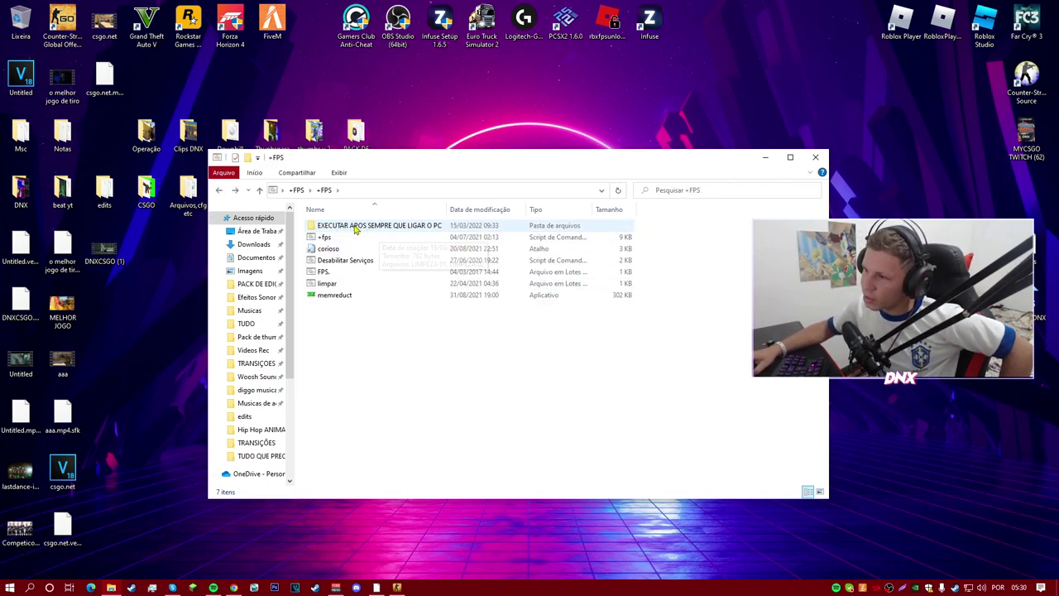
pyautogui.click(465, 376)
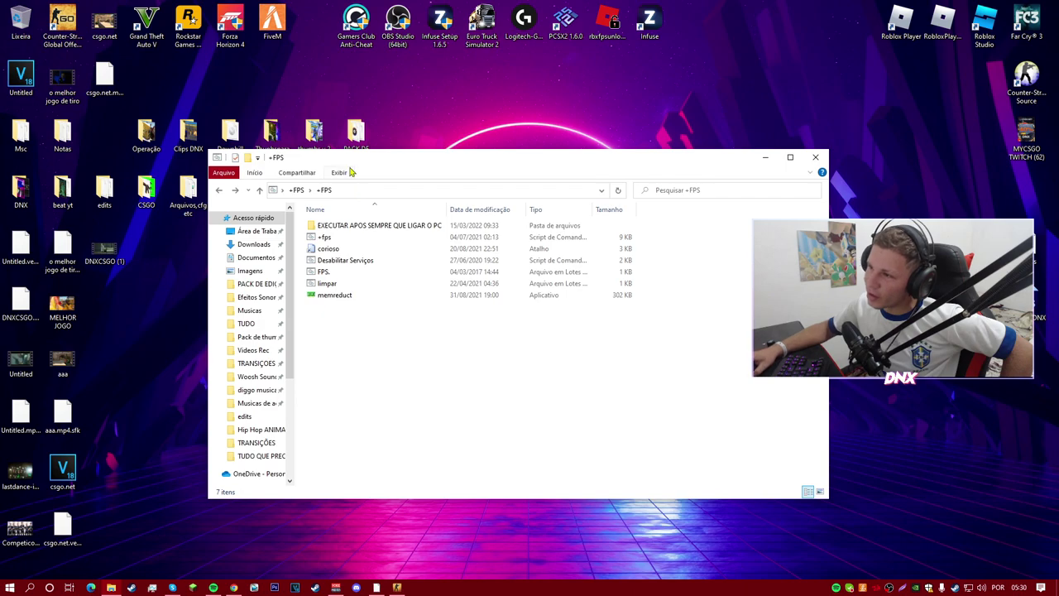
pyautogui.moveTo(368, 162); pyautogui.dragTo(316, 173)
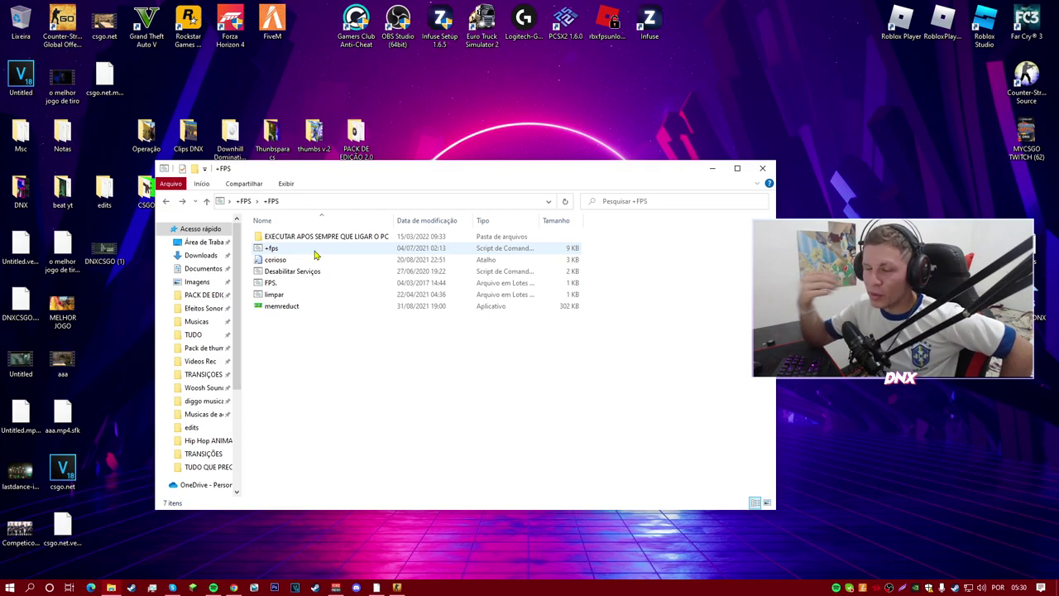
pyautogui.doubleClick(285, 249)
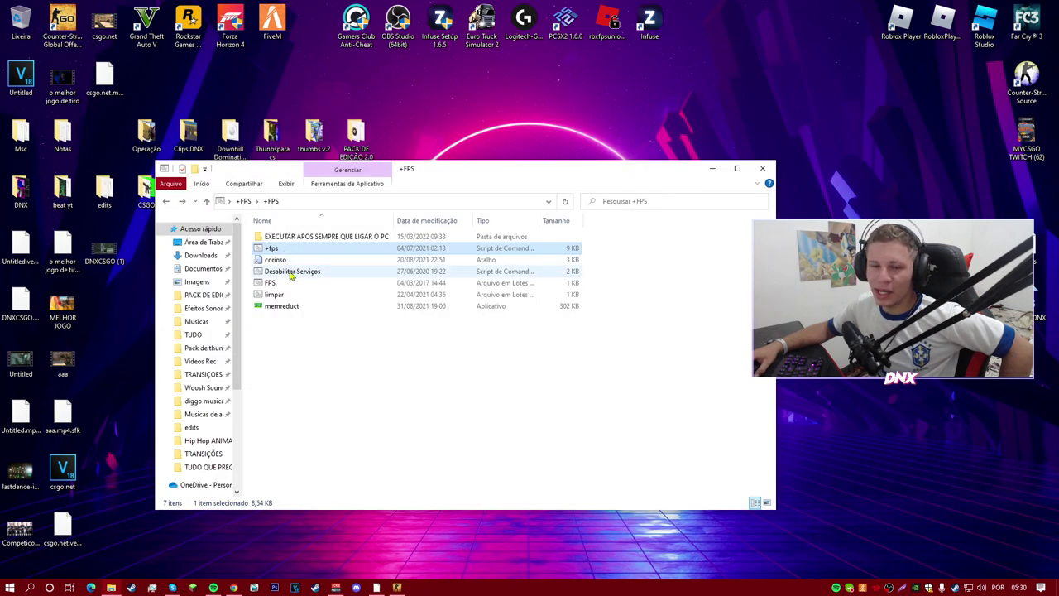
pyautogui.click(334, 403)
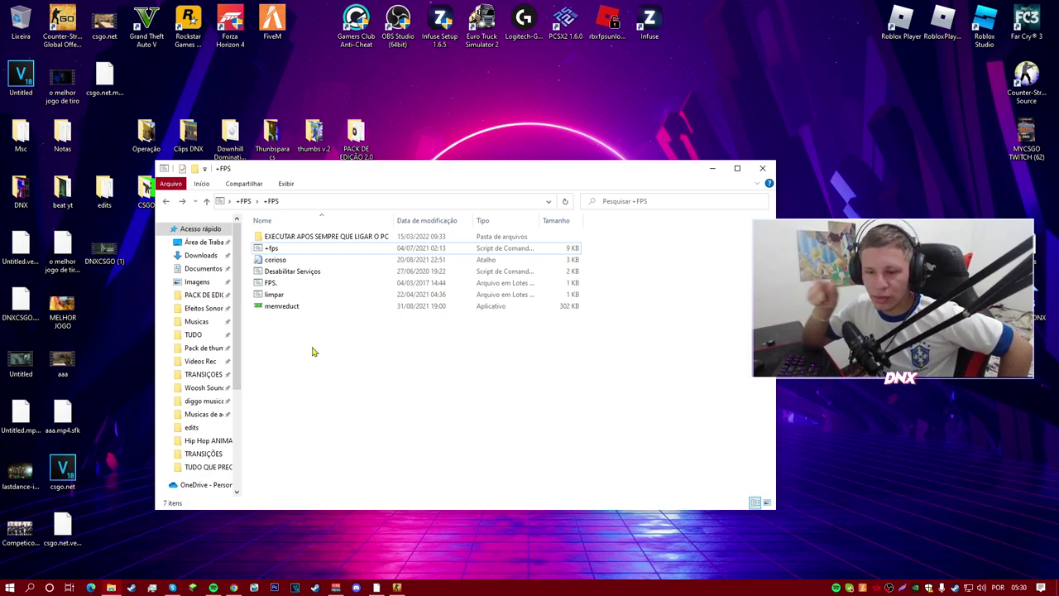
# Run the Desabilitar Serviços script, dismissing its console pause, followed by the FPS. and limpar batch files
pyautogui.doubleClick(291, 273)
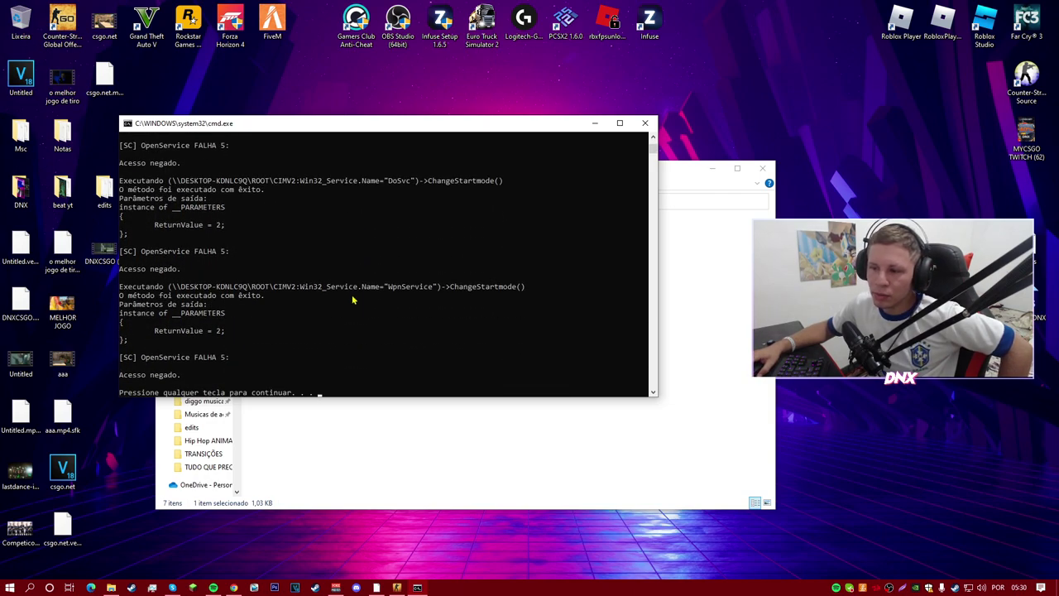
pyautogui.press('Return')
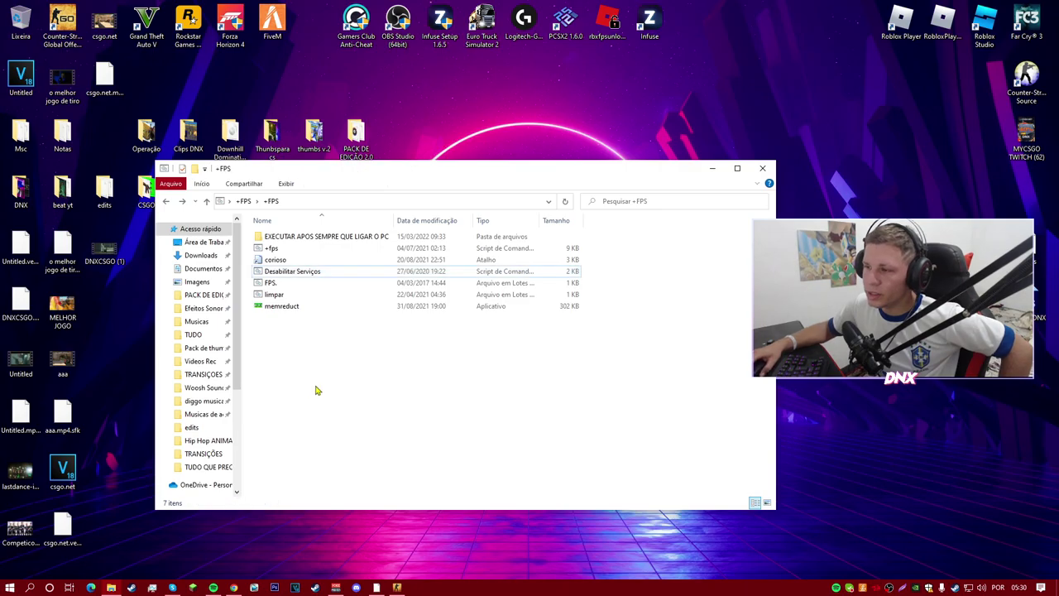
pyautogui.doubleClick(271, 283)
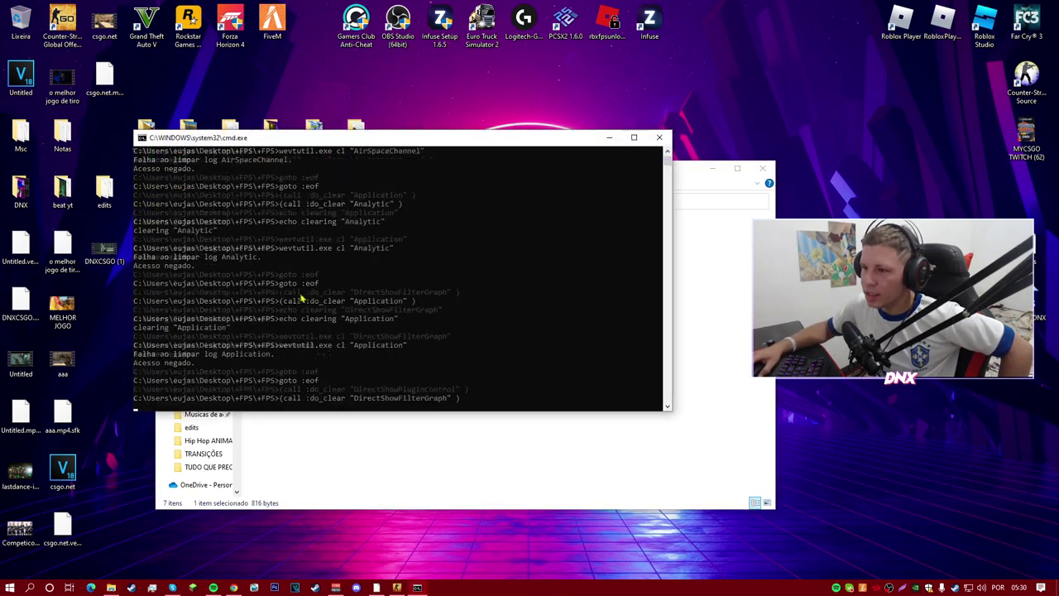
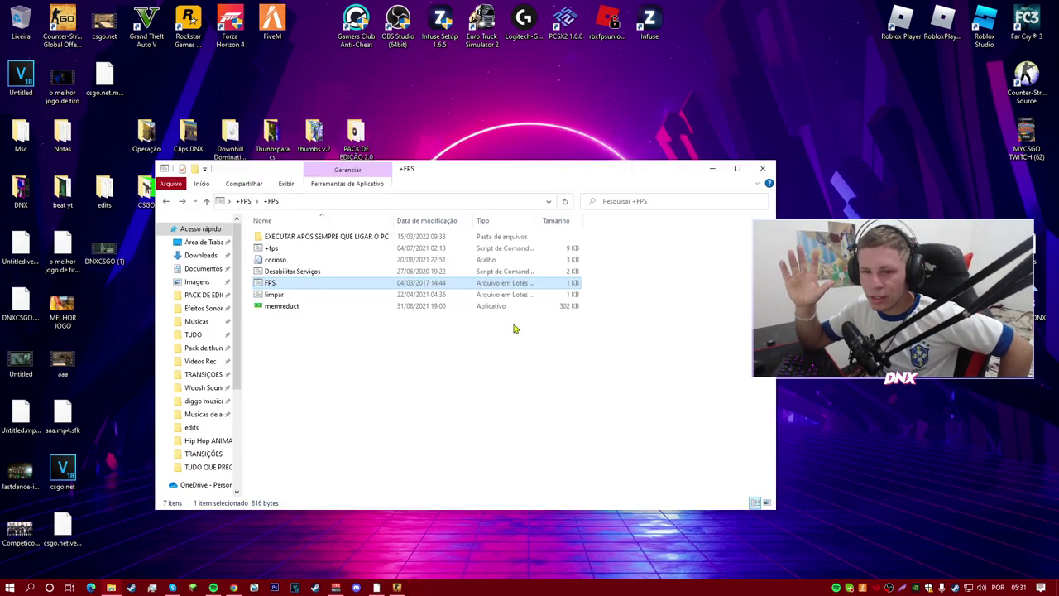
pyautogui.doubleClick(277, 295)
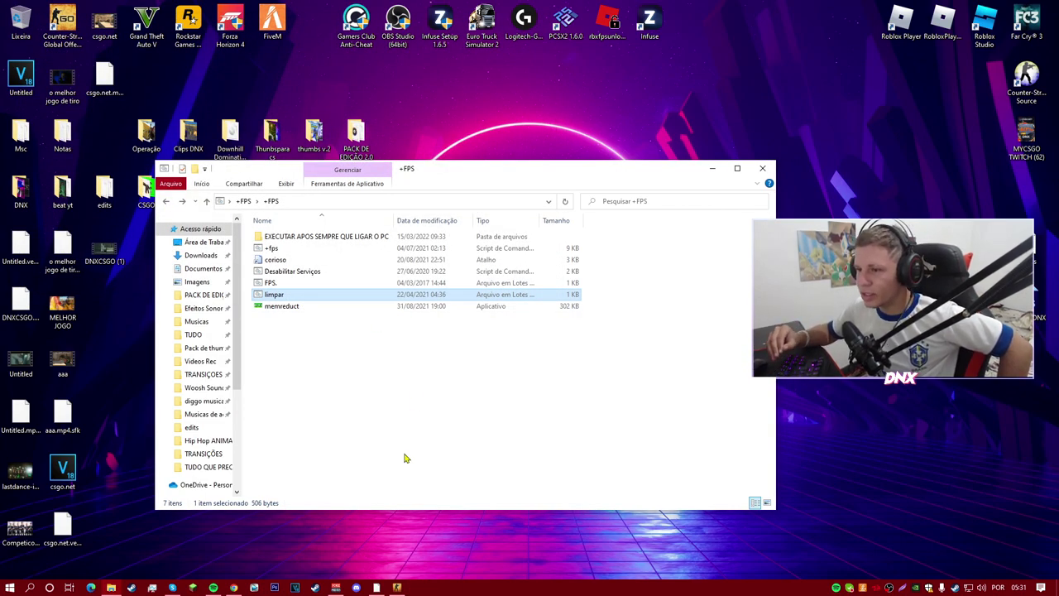
# Launch memreduct, decline the Mem Reduct 3.4 update, and move its window over the file list
pyautogui.click(280, 308)
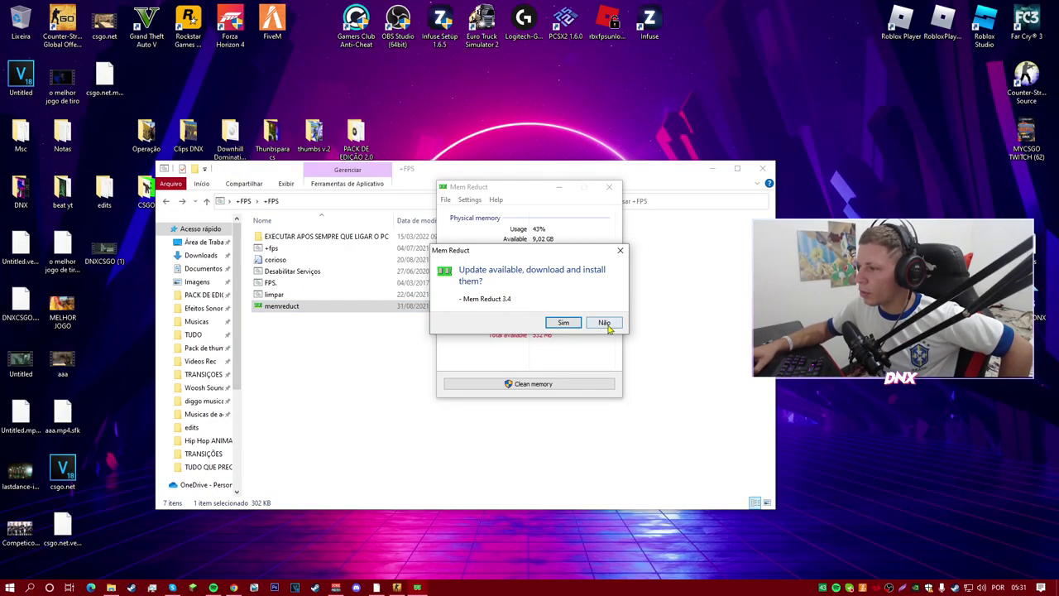
pyautogui.click(605, 323)
pyautogui.moveTo(491, 188); pyautogui.dragTo(450, 190)
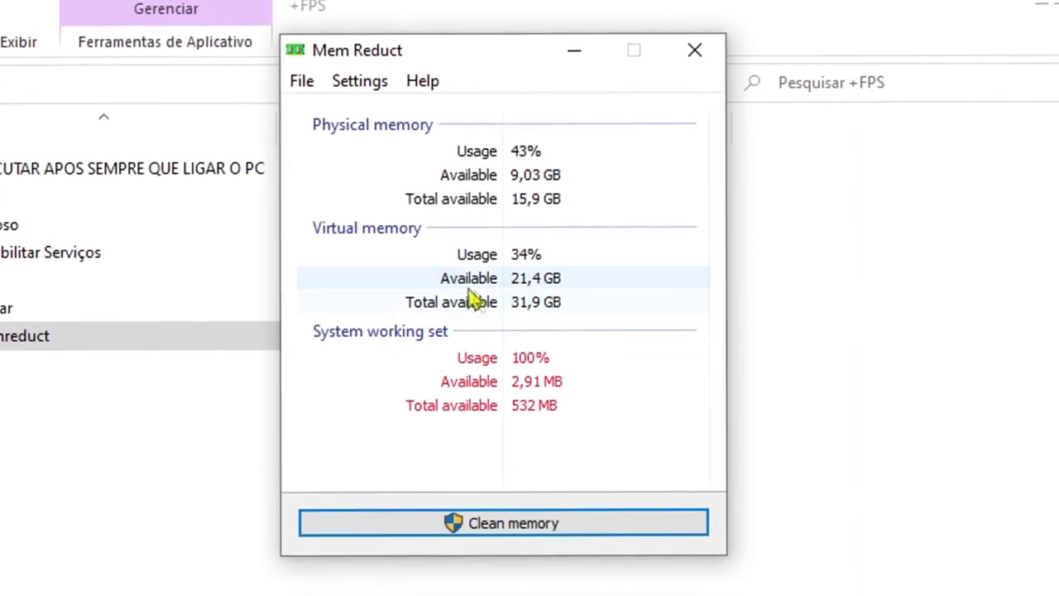
pyautogui.moveTo(470, 71); pyautogui.dragTo(289, 142)
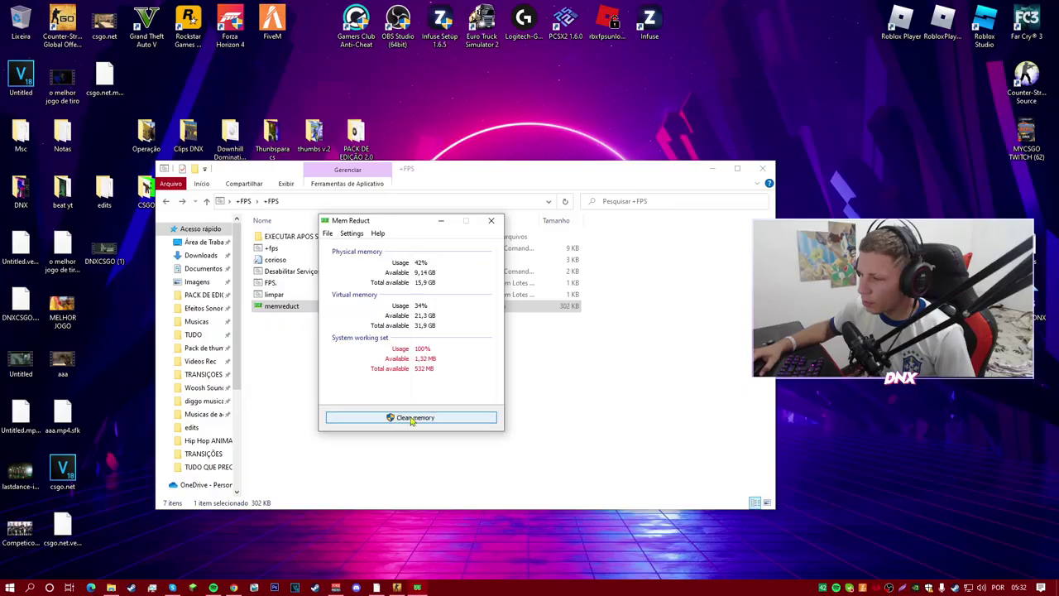
# Clean the memory with Mem Reduct, granting administrator rights and confirming the cleanup, and dismiss its notification
pyautogui.click(415, 418)
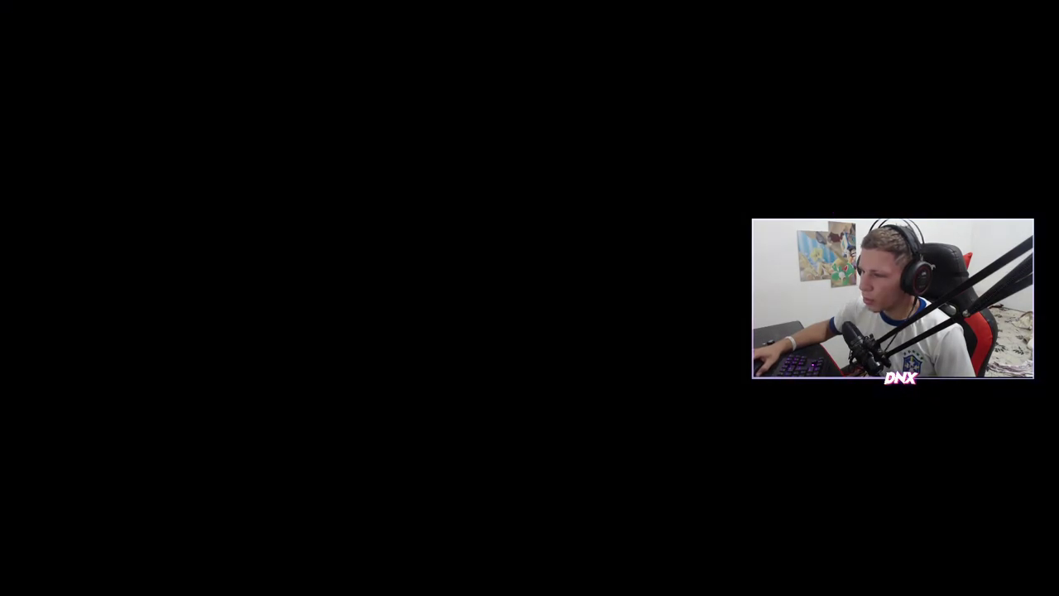
pyautogui.click(458, 398)
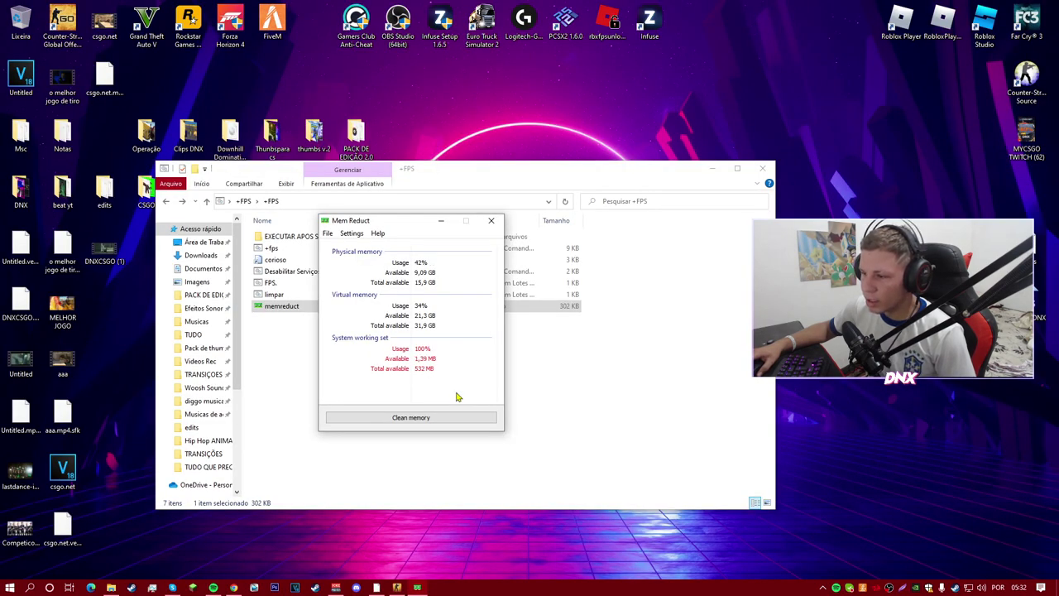
pyautogui.click(443, 419)
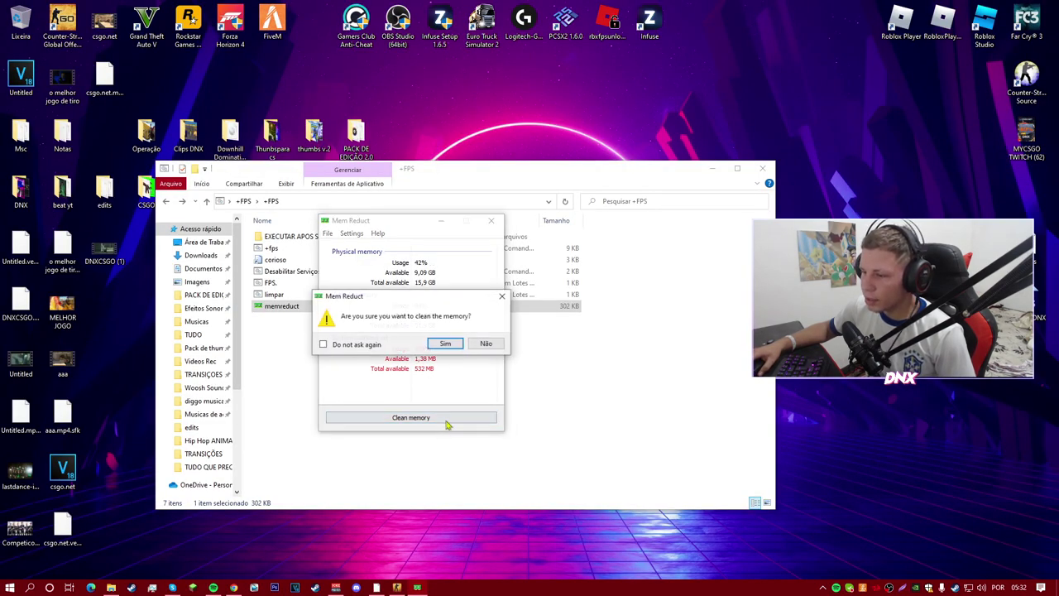
pyautogui.click(440, 345)
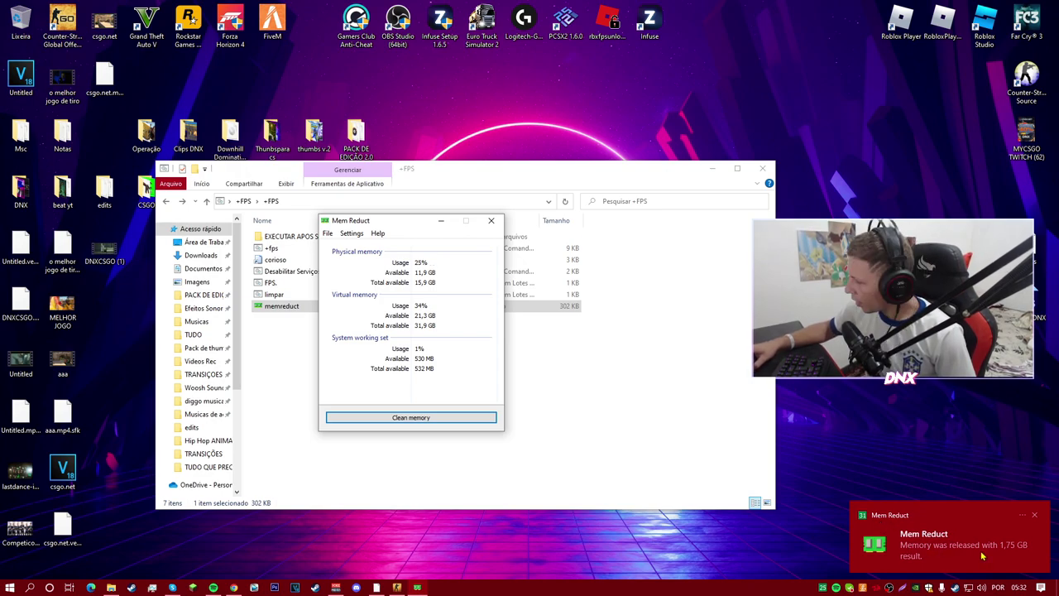
pyautogui.click(1037, 516)
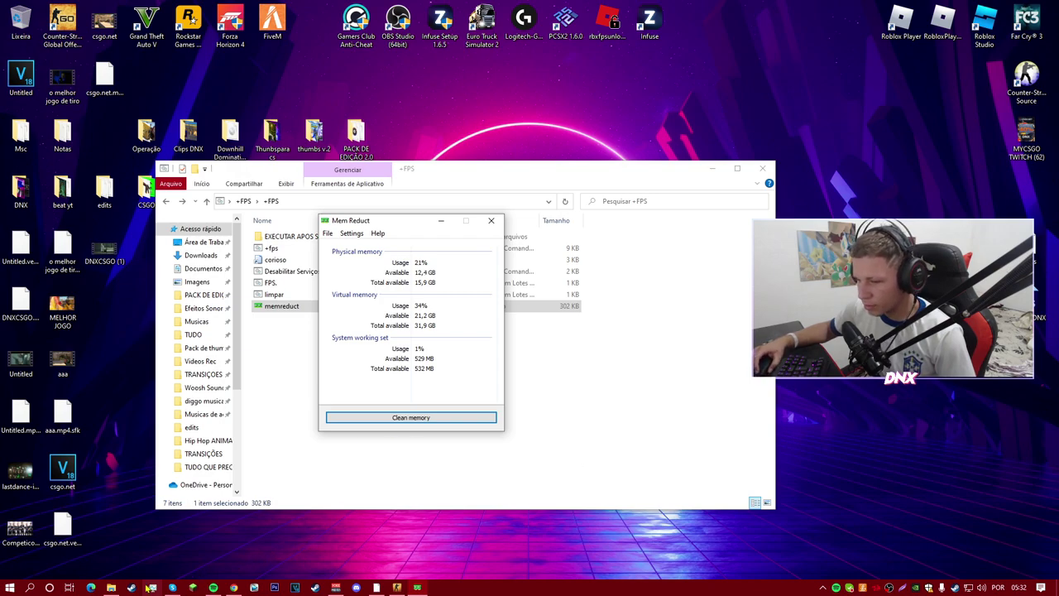
# Check CPU and memory usage in Task Manager with processes sorted by memory, close it, and shift the Mem Reduct window slightly
pyautogui.hotkey('ctrl', 'shift', 'Escape')
pyautogui.moveTo(225, 72); pyautogui.dragTo(568, 93)
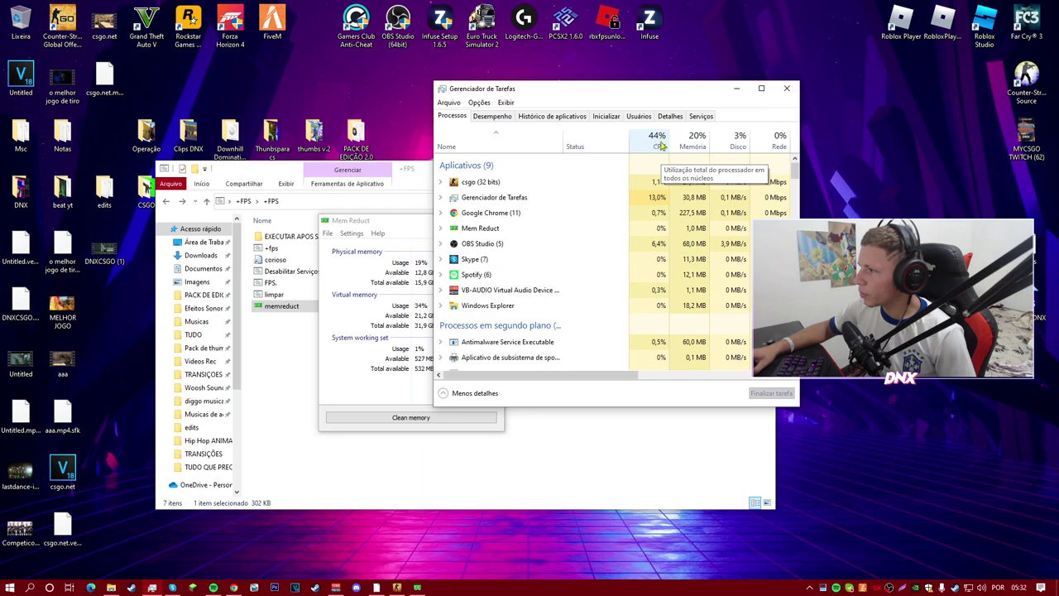
pyautogui.click(693, 146)
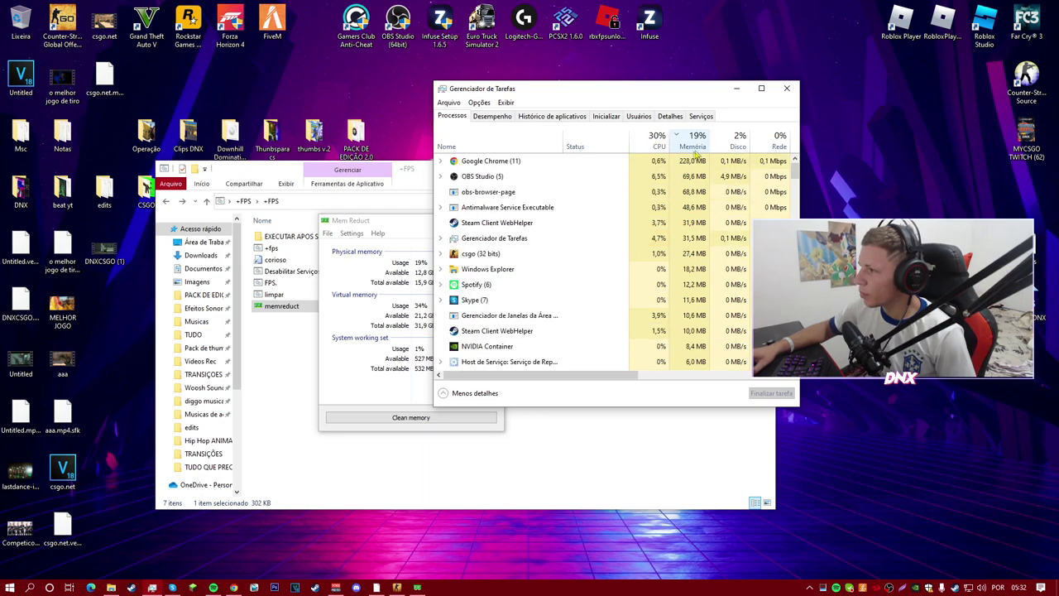
pyautogui.click(696, 146)
pyautogui.click(697, 146)
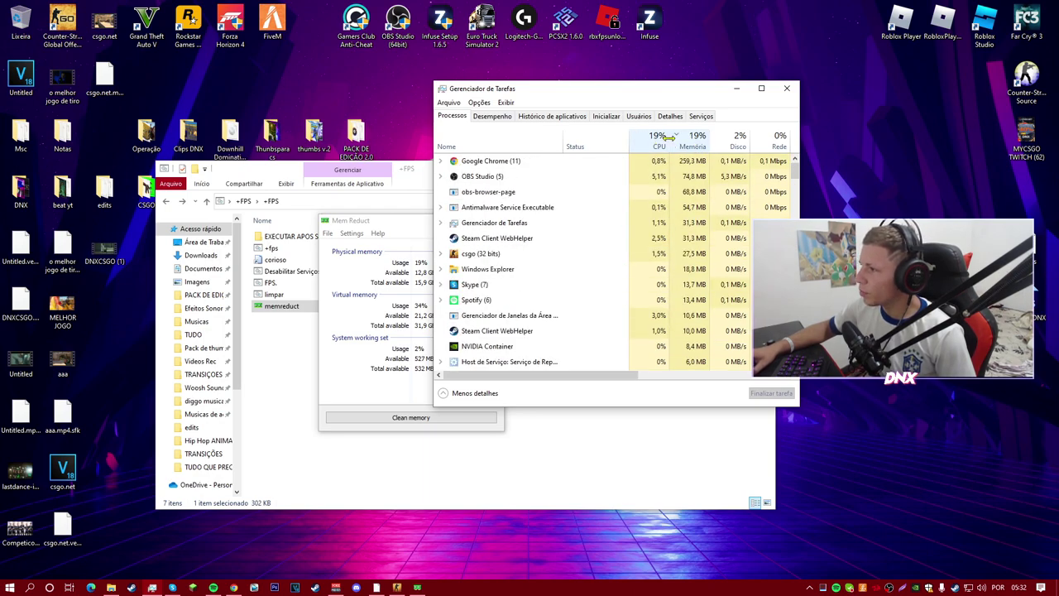
pyautogui.moveTo(397, 588)
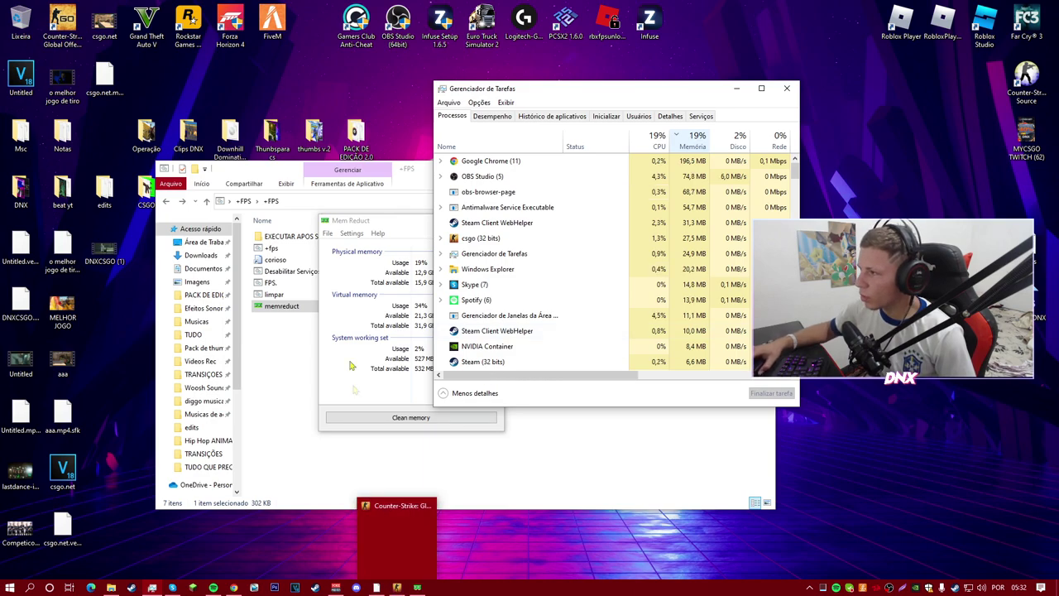
pyautogui.click(786, 88)
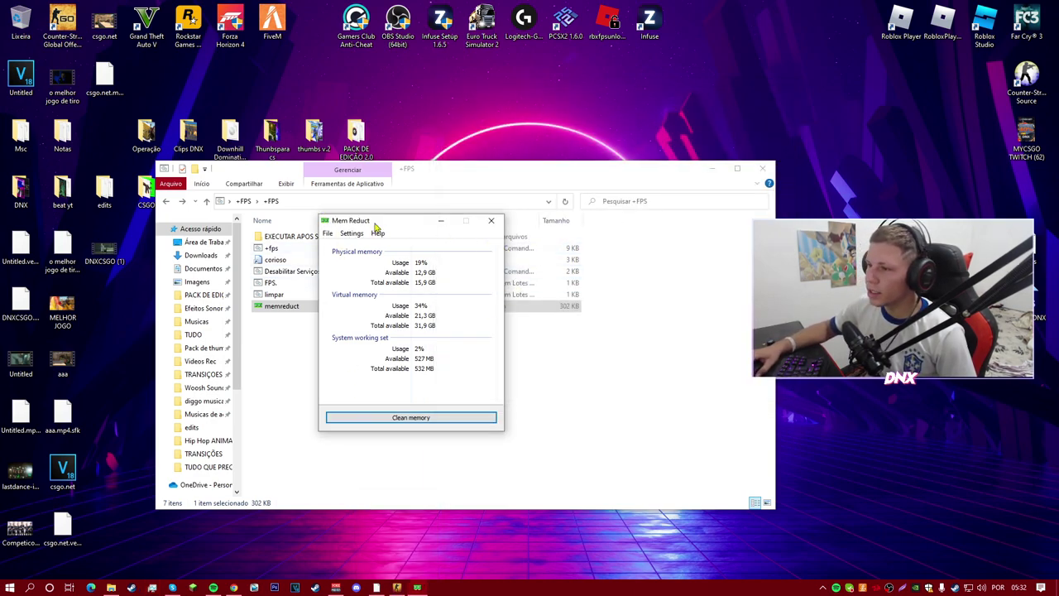
pyautogui.moveTo(374, 222); pyautogui.dragTo(344, 220)
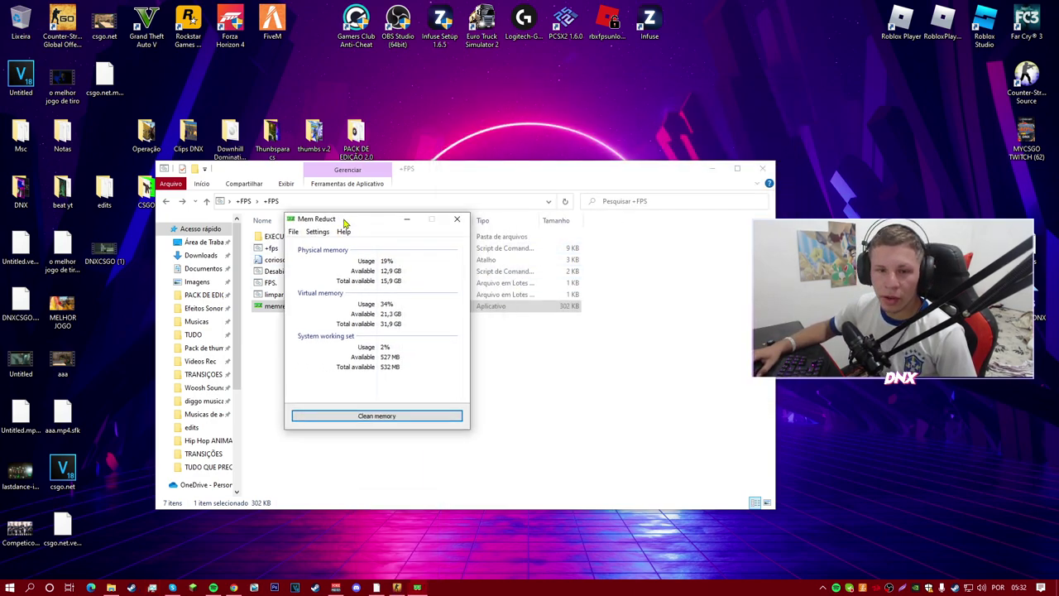
# Switch to Chrome and review Key-Drop's deposit payment methods and packages, and view its promotional code form before closing it
pyautogui.click(759, 172)
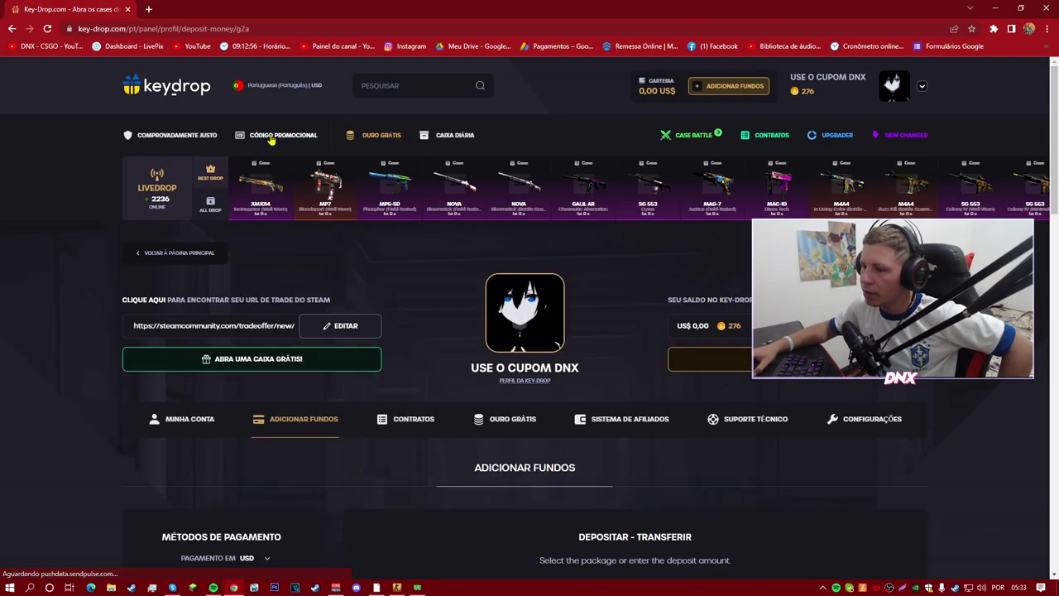
pyautogui.scroll(-10, 401, 286)
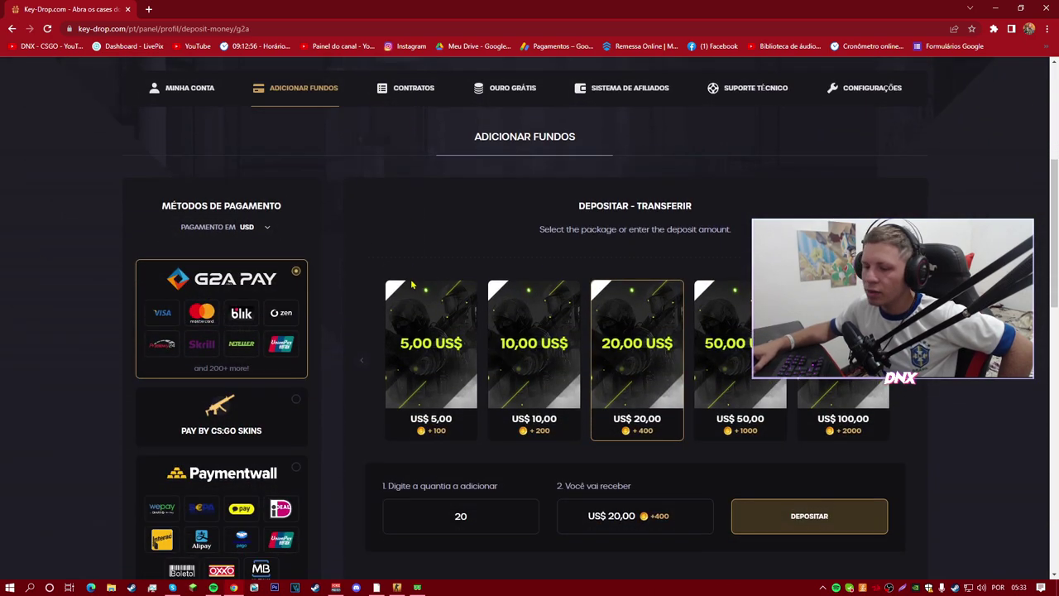
pyautogui.scroll(-3, 396, 286)
pyautogui.scroll(7, 395, 287)
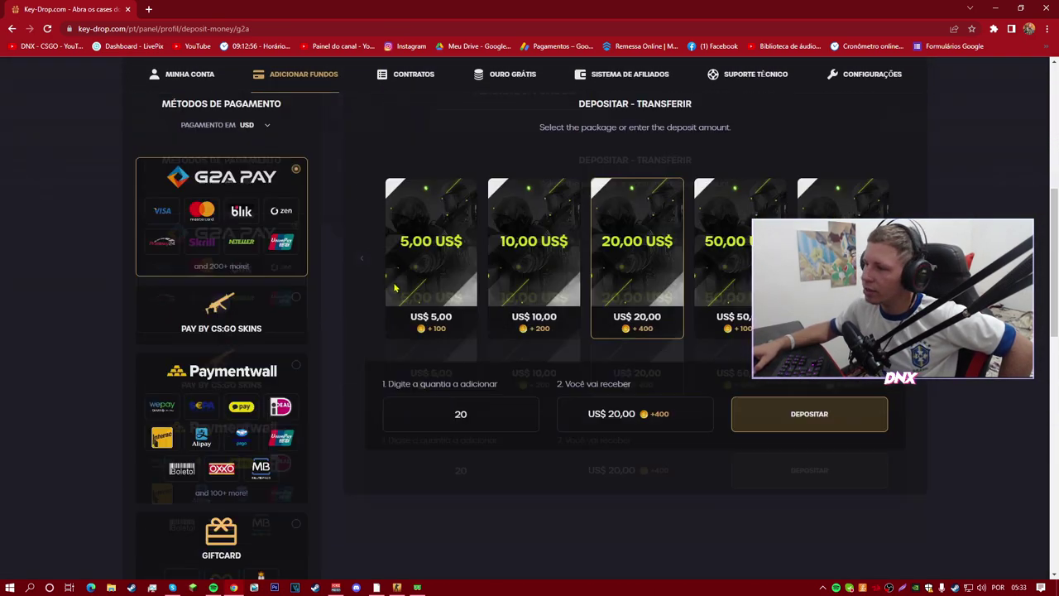
pyautogui.scroll(-1, 276, 300)
pyautogui.scroll(10, 222, 215)
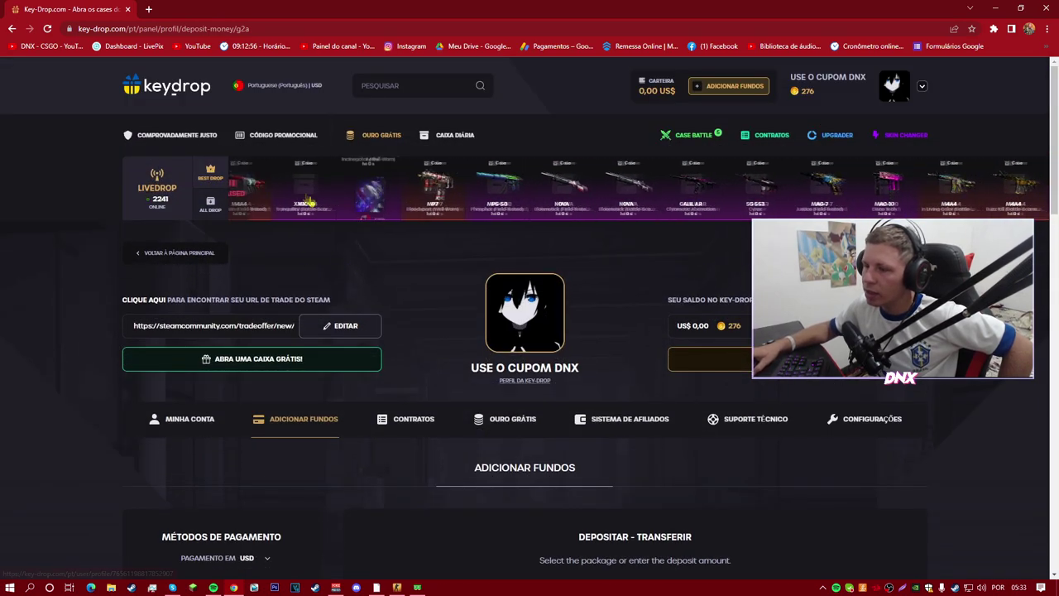
pyautogui.click(283, 135)
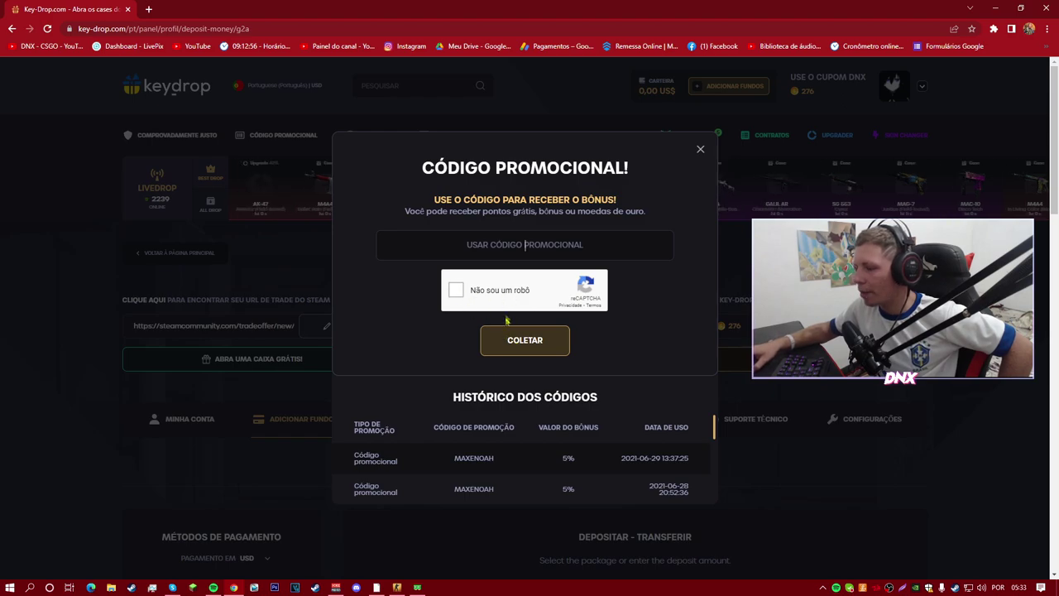
pyautogui.click(700, 150)
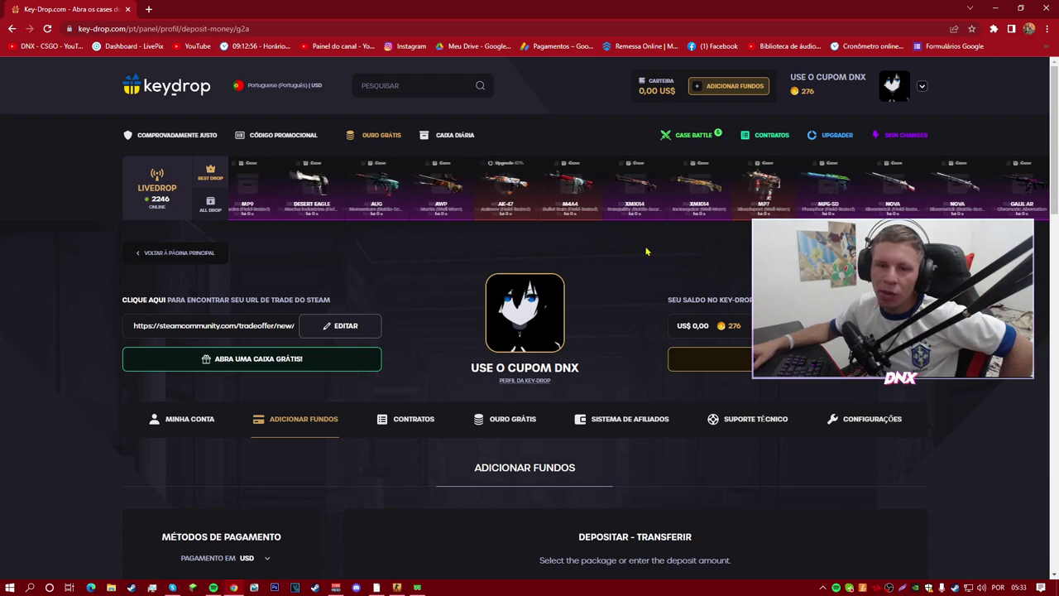